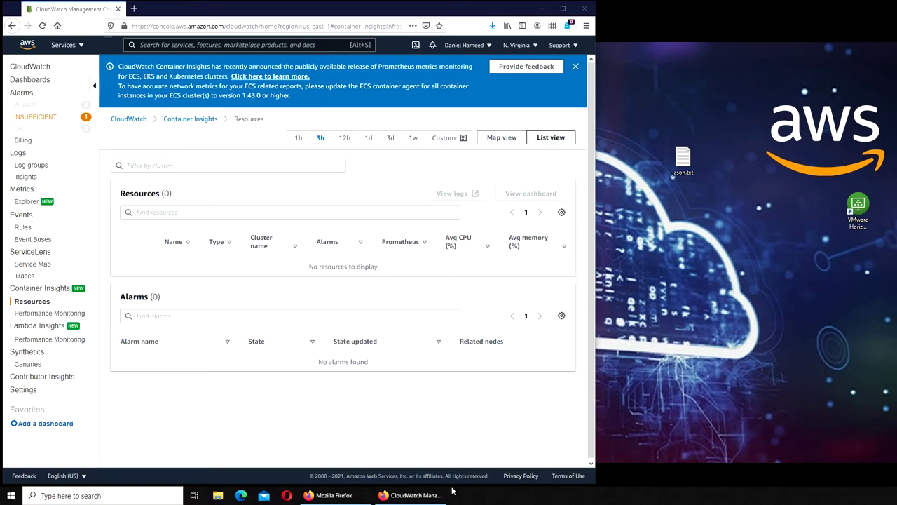
Bring up the All services list to find Systems Manager under Management & Governance
left_click(70, 46)
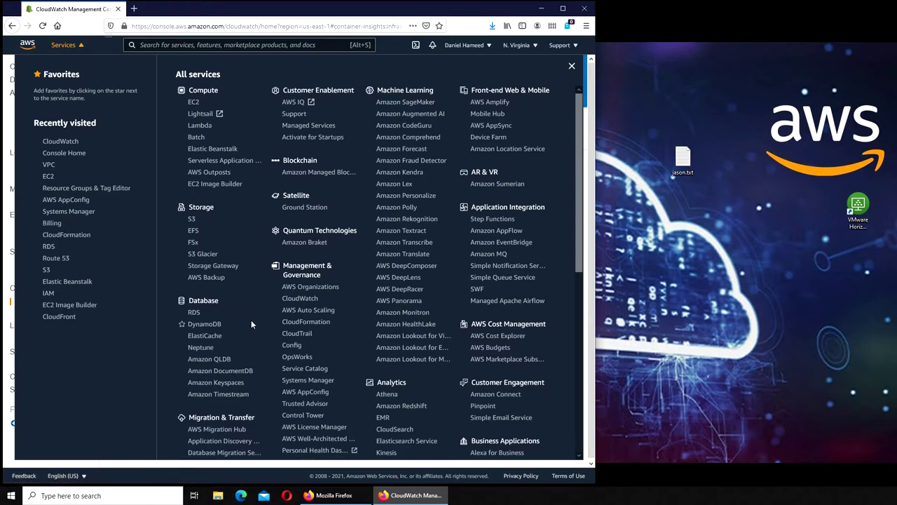
scroll(251, 319, "down", 3)
scroll(251, 319, "down", 1)
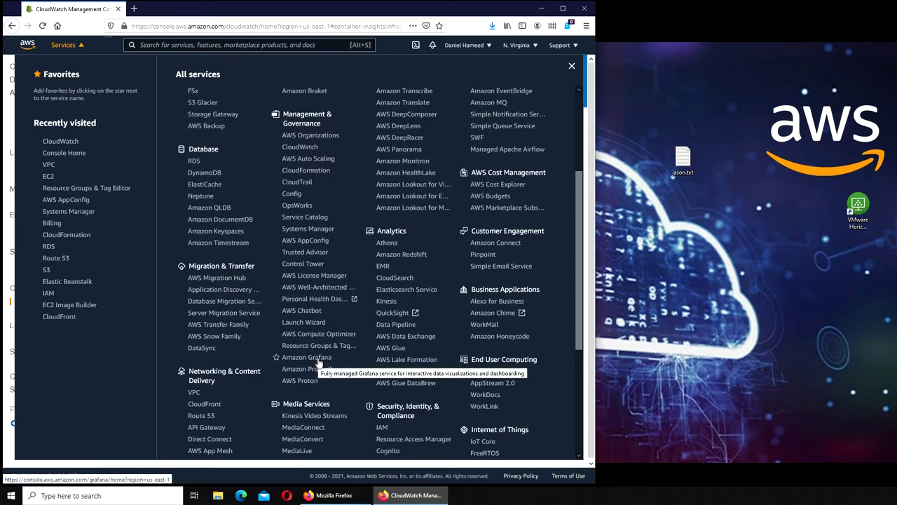
Open the Systems Manager service and let its home page load with Node Management tools
left_click(308, 229)
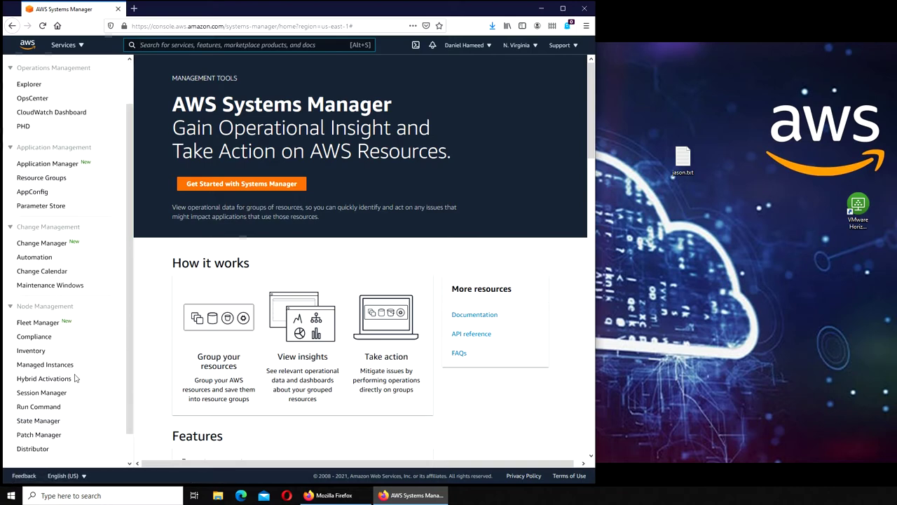
scroll(54, 391, "down", 3)
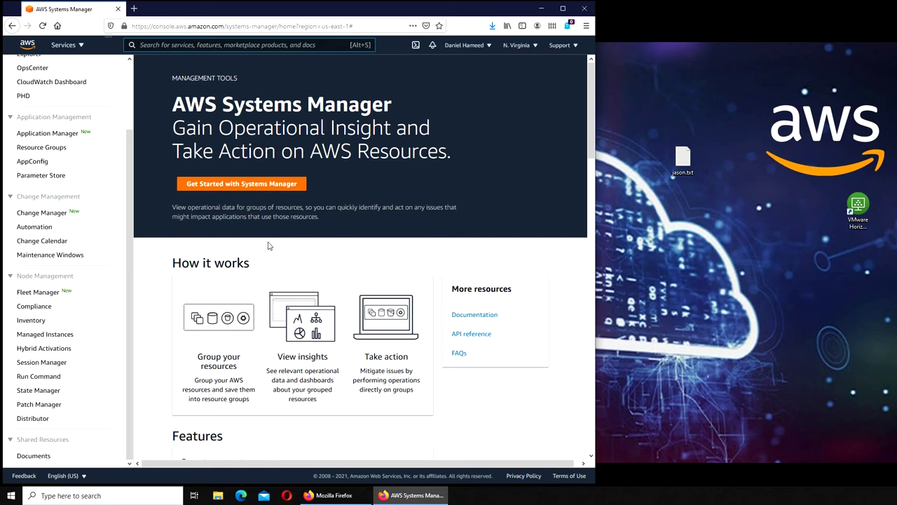
Open Fleet Manager from Node Management in the Systems Manager navigation pane
left_click(49, 291)
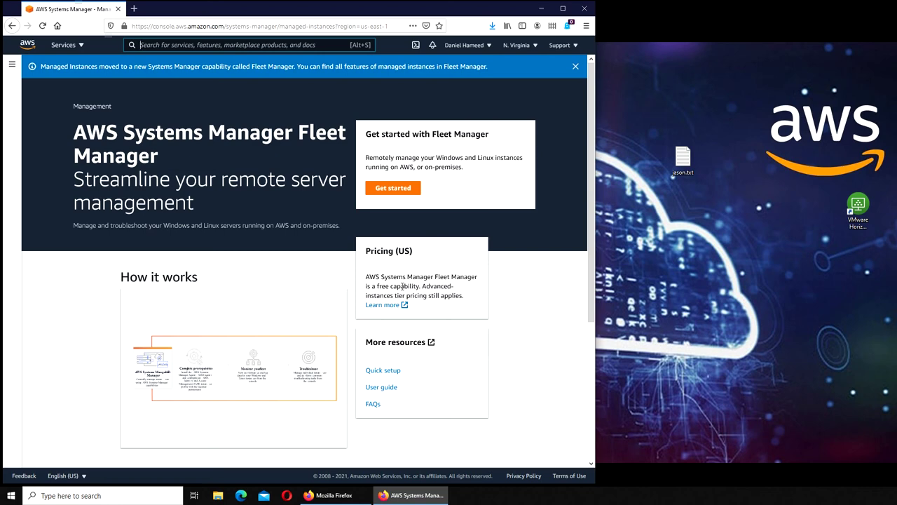
Go back from Fleet Manager to the Systems Manager home page
left_click(11, 26)
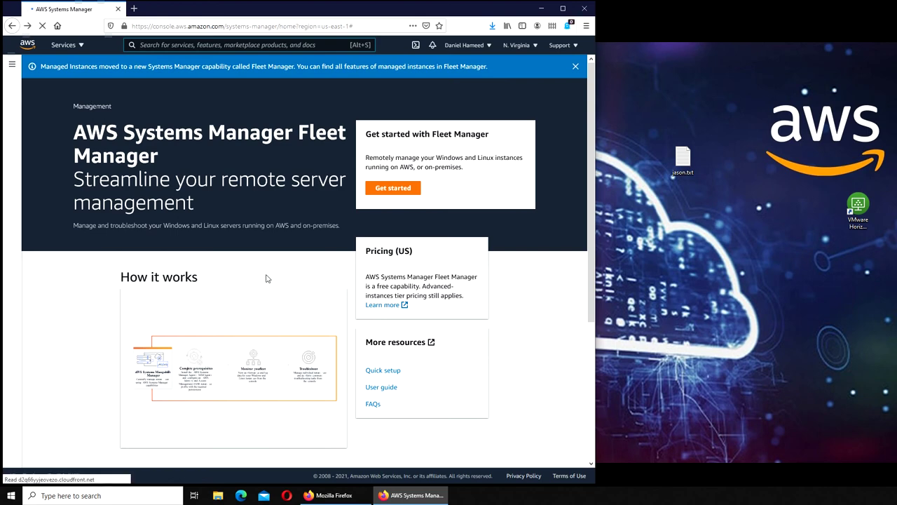